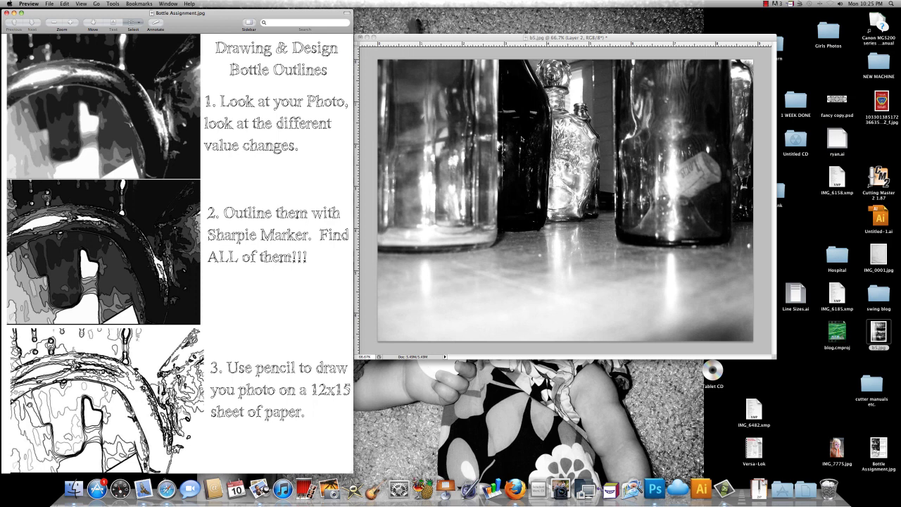
Step: Bring the Photoshop bottle photo to the front and close the floating Layers panel
click(433, 37)
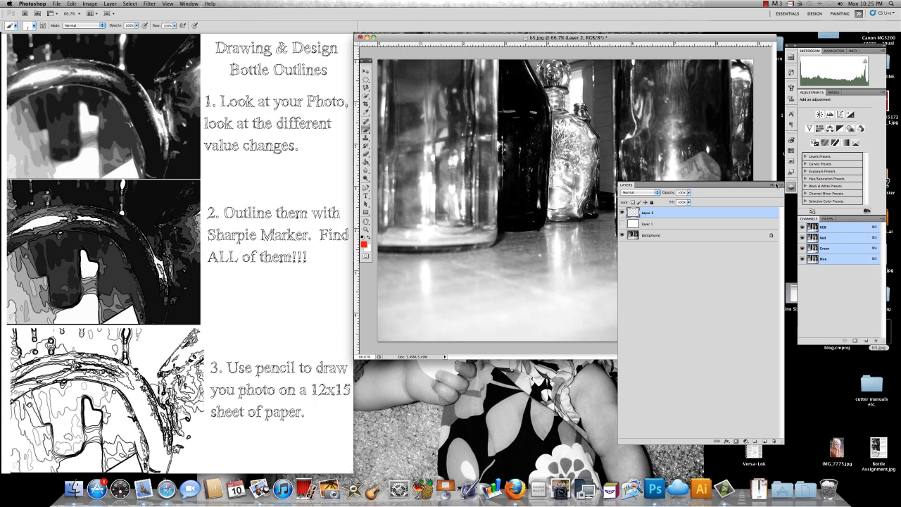
click(774, 185)
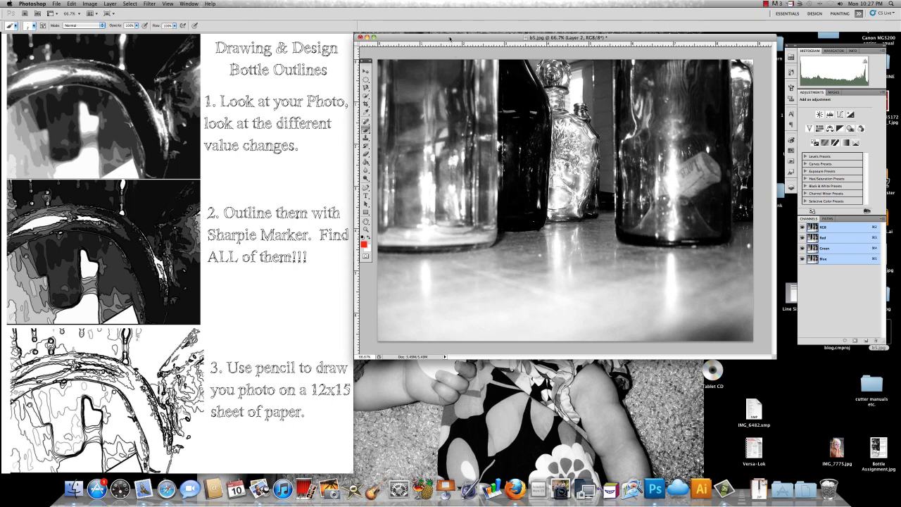
Step: Switch to full-screen mode with F and drag the Tools panel clear of the photo
key(f)
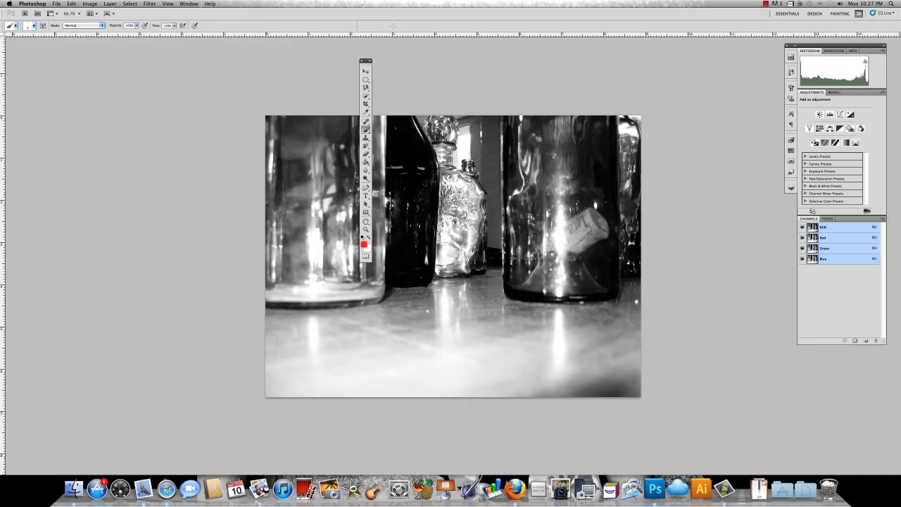
drag(366, 62, 197, 94)
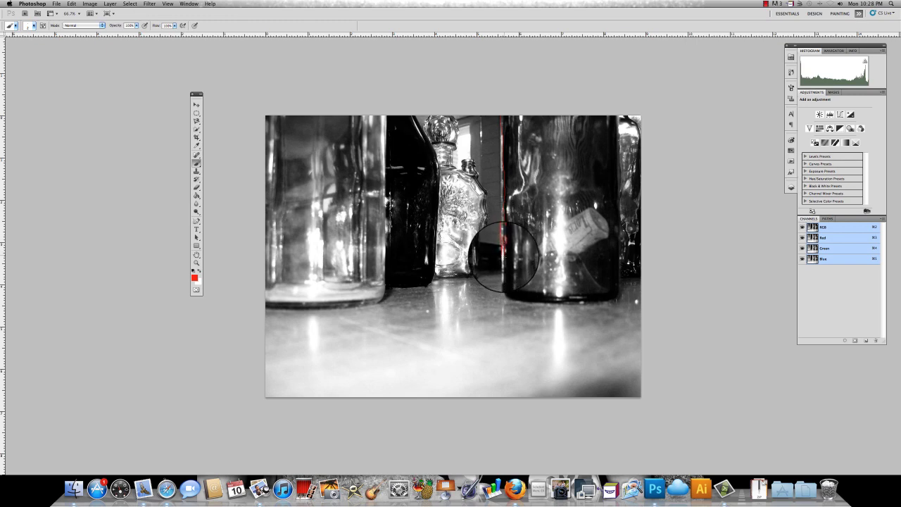
Step: Paint red strokes along the right bottle's base, left edge, neck, bottom-right shadow and reflection
drag(502, 255, 507, 265)
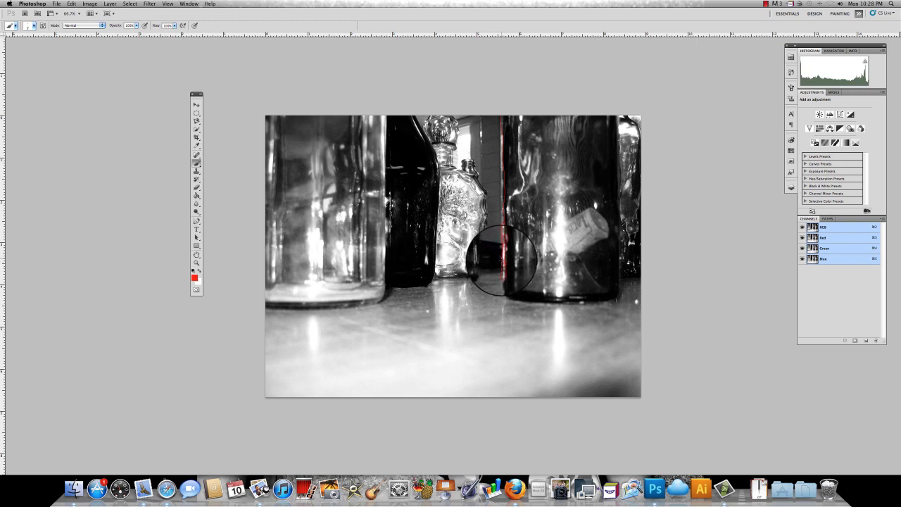
drag(501, 259, 500, 131)
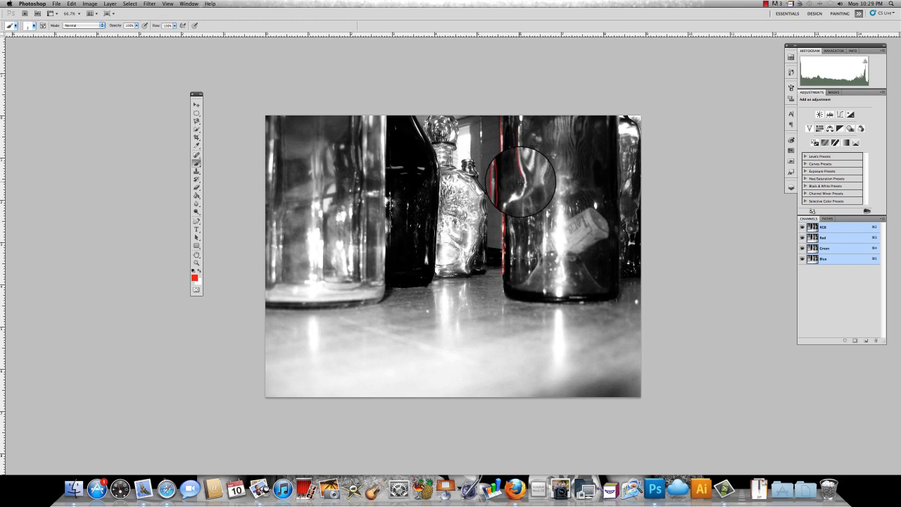
drag(521, 181, 519, 185)
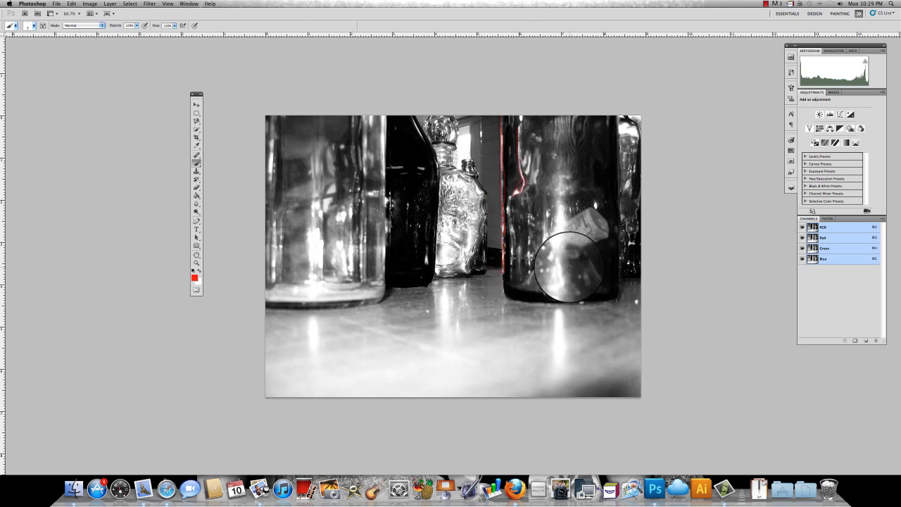
mouse_move(538, 397)
mouse_down()
mouse_move(610, 375)
mouse_move(623, 382)
mouse_move(617, 397)
mouse_move(567, 376)
mouse_move(580, 390)
mouse_up()
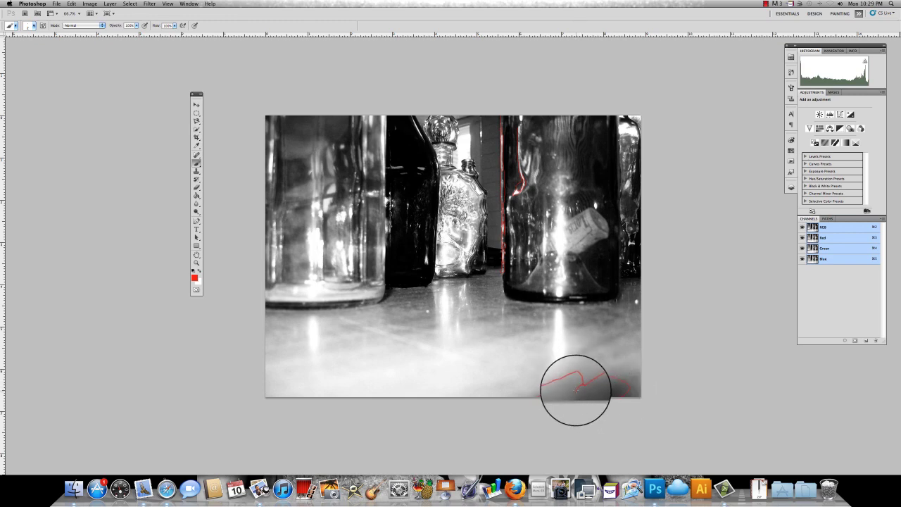
mouse_move(554, 311)
mouse_down()
mouse_move(556, 369)
mouse_move(566, 356)
mouse_move(557, 307)
mouse_up()
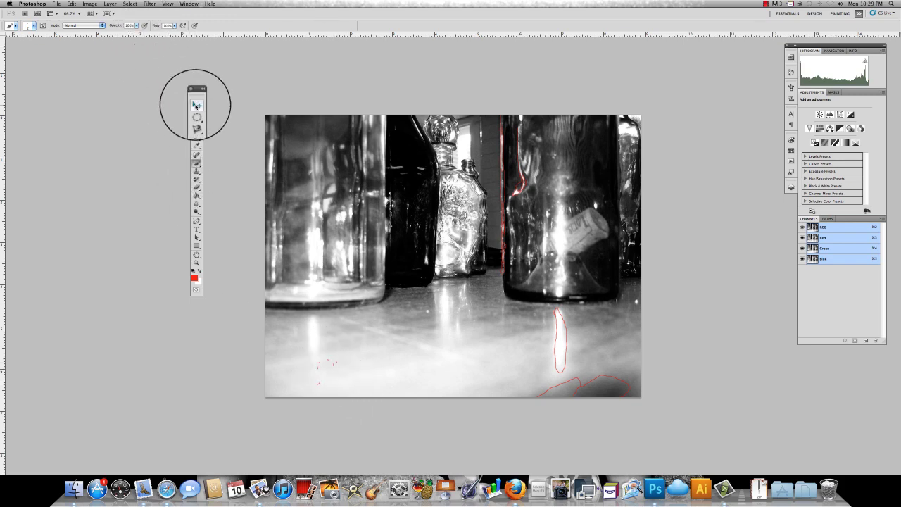
Step: Outline the left bottle's reflection in red using an oval selection, then activate Layer 2 and collapse Layers
click(197, 114)
drag(299, 349, 353, 391)
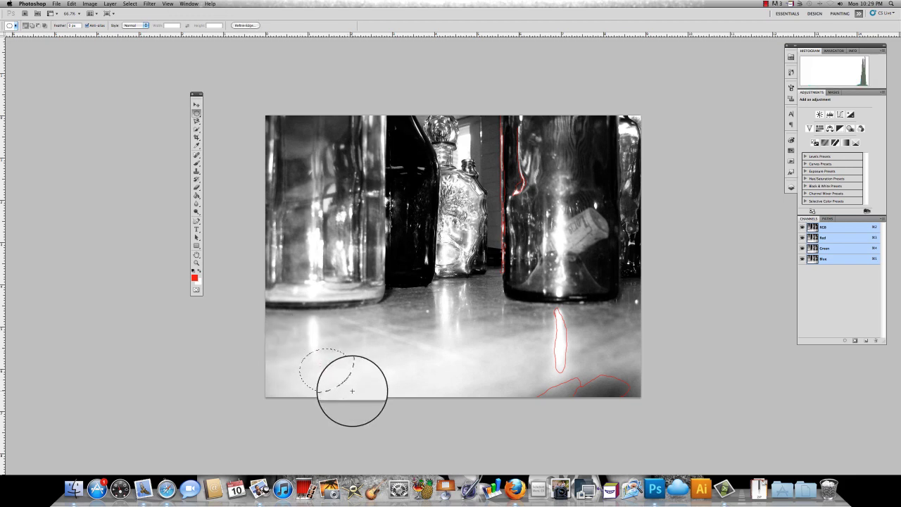
mouse_move(352, 391)
mouse_down()
mouse_move(308, 330)
mouse_move(312, 351)
mouse_move(319, 350)
mouse_up()
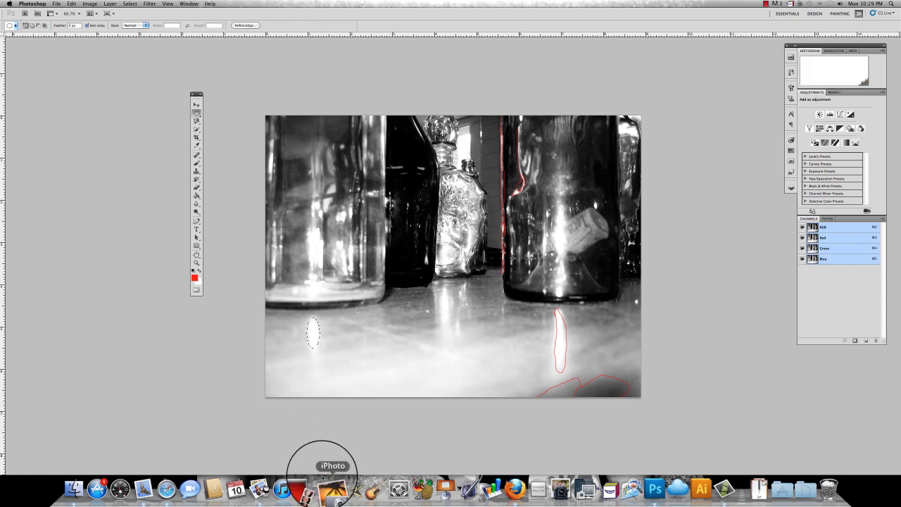
click(198, 164)
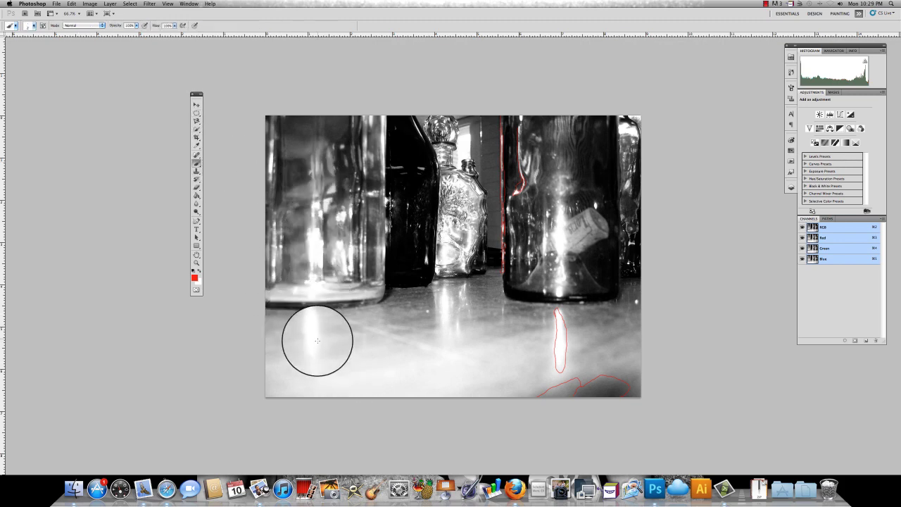
mouse_move(313, 321)
mouse_down()
mouse_move(308, 329)
mouse_move(308, 309)
mouse_up()
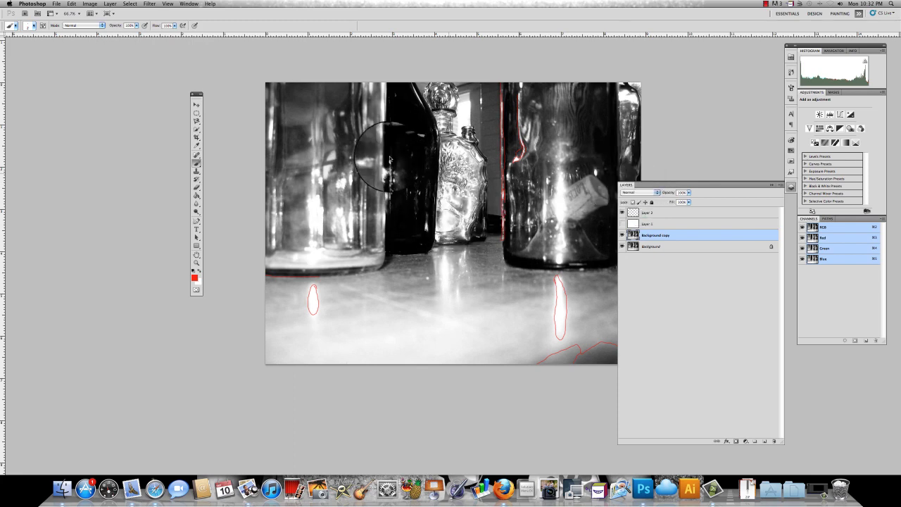
click(701, 212)
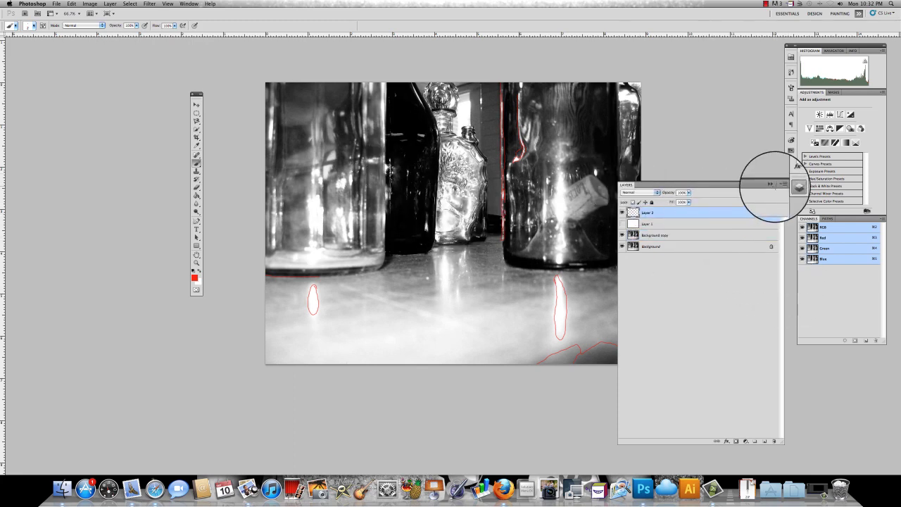
click(770, 184)
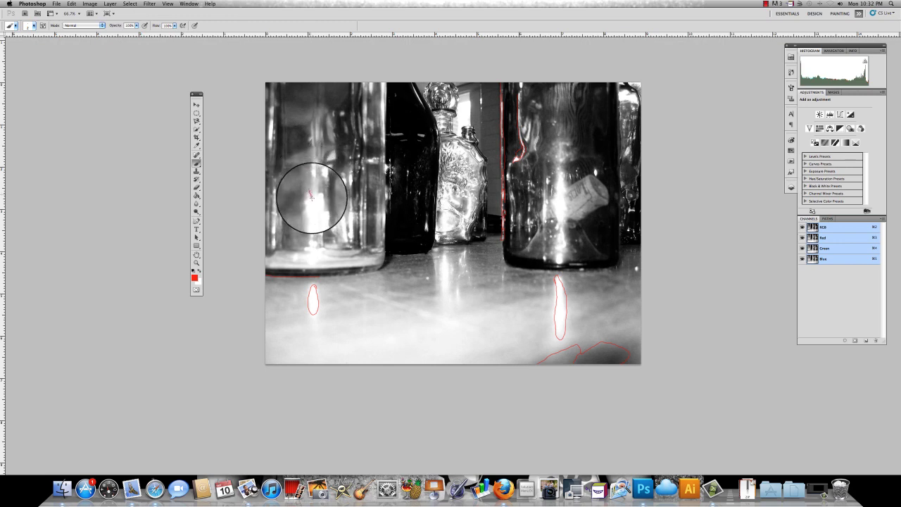
Step: Trace red lines over the left bottle's highlights, bright curl and edge highlight
mouse_move(306, 194)
mouse_down()
mouse_move(320, 200)
mouse_move(316, 240)
mouse_up()
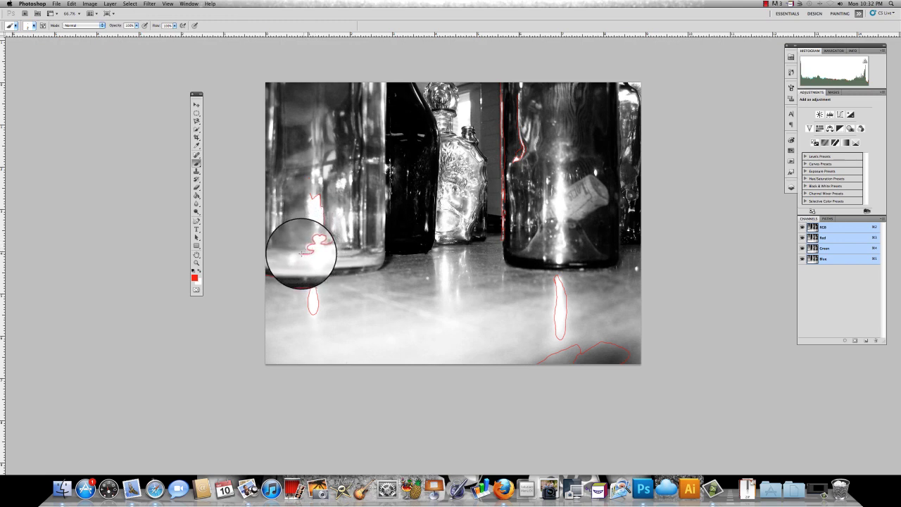
mouse_move(276, 253)
mouse_down()
mouse_move(261, 255)
mouse_move(276, 222)
mouse_up()
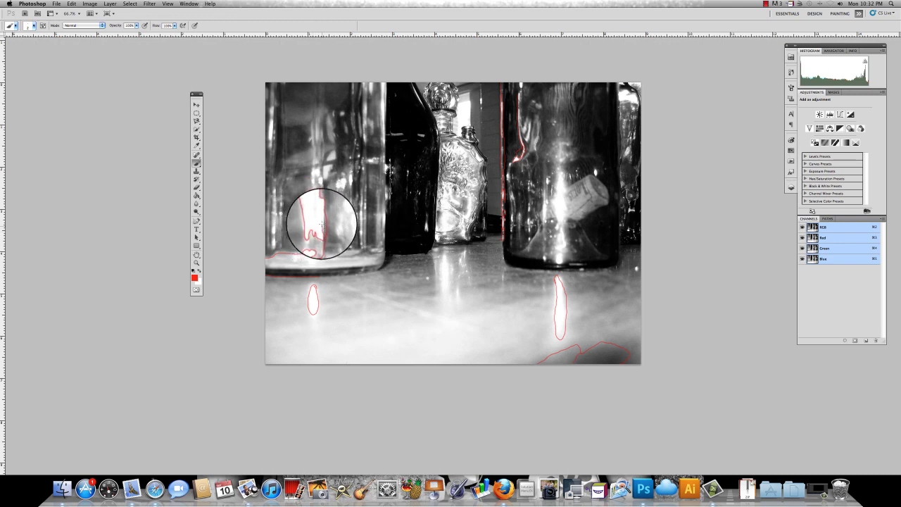
mouse_move(312, 207)
mouse_down()
mouse_move(277, 215)
mouse_move(294, 229)
mouse_up()
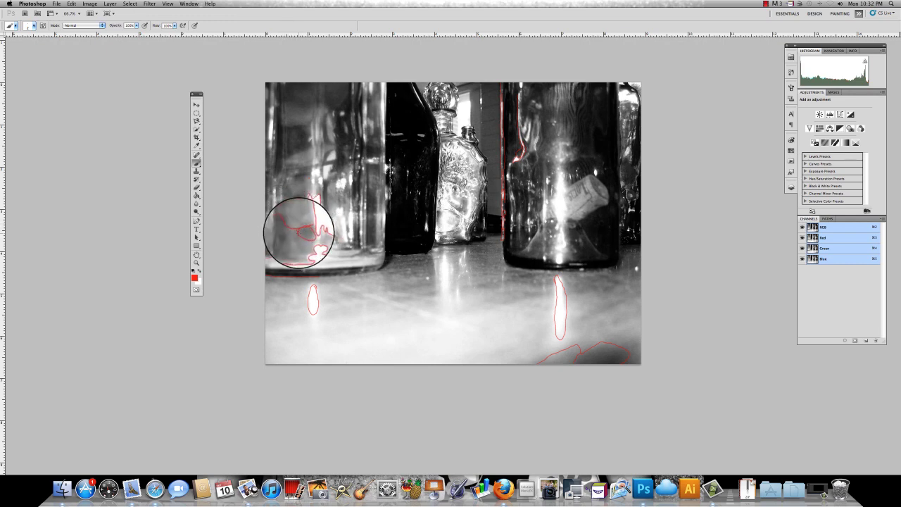
mouse_move(298, 233)
mouse_down()
mouse_move(288, 235)
mouse_move(291, 298)
mouse_move(356, 294)
mouse_move(396, 311)
mouse_move(339, 285)
mouse_move(398, 307)
mouse_move(396, 295)
mouse_move(430, 300)
mouse_up()
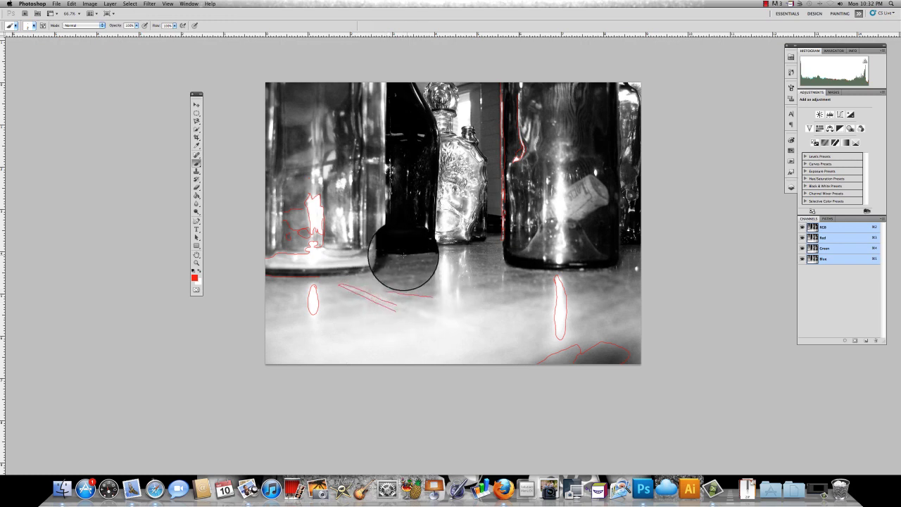
Step: Draw red along the dark bottle's base and around more left-bottle highlights
mouse_move(426, 247)
mouse_down()
mouse_move(435, 266)
mouse_move(429, 298)
mouse_move(376, 282)
mouse_move(413, 258)
mouse_move(386, 237)
mouse_move(387, 255)
mouse_move(382, 241)
mouse_move(413, 263)
mouse_move(443, 232)
mouse_move(432, 204)
mouse_move(412, 211)
mouse_move(422, 218)
mouse_move(440, 204)
mouse_move(384, 200)
mouse_move(401, 239)
mouse_move(397, 110)
mouse_move(414, 75)
mouse_move(453, 147)
mouse_move(450, 224)
mouse_move(425, 256)
mouse_move(316, 180)
mouse_move(339, 179)
mouse_move(334, 185)
mouse_move(344, 187)
mouse_move(328, 207)
mouse_move(342, 202)
mouse_move(344, 210)
mouse_move(333, 205)
mouse_move(331, 235)
mouse_move(340, 201)
mouse_move(293, 215)
mouse_move(306, 161)
mouse_up()
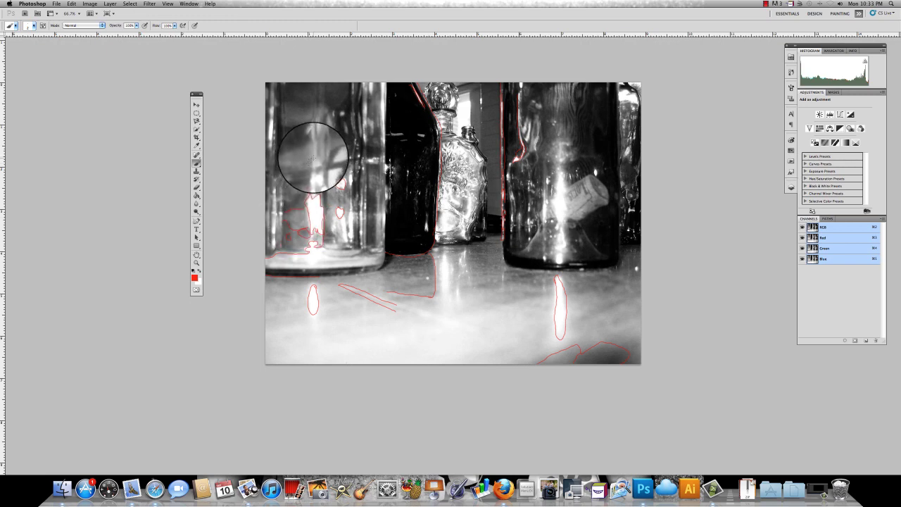
mouse_move(314, 156)
mouse_down()
mouse_move(298, 146)
mouse_move(314, 137)
mouse_move(281, 159)
mouse_move(294, 165)
mouse_move(316, 151)
mouse_move(283, 125)
mouse_move(312, 131)
mouse_move(270, 167)
mouse_up()
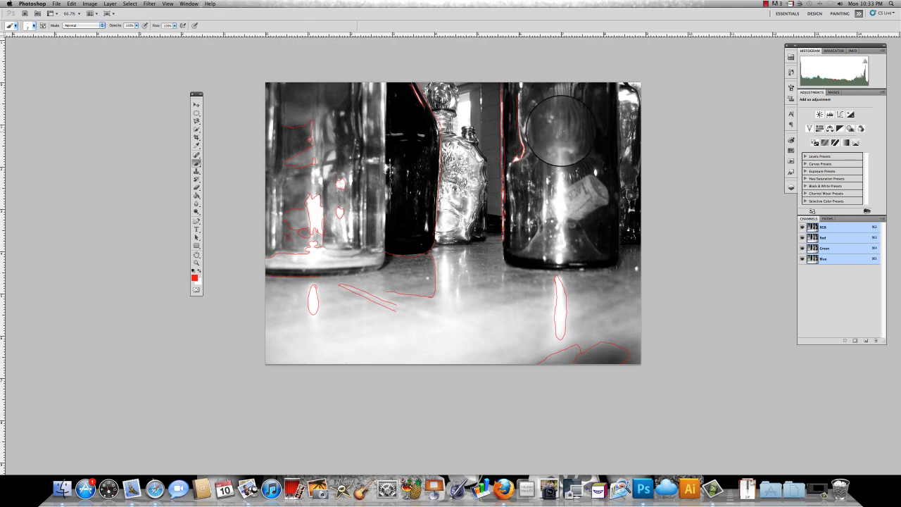
Step: Trace red lines over the value changes at the right bottle's top
drag(567, 107, 569, 129)
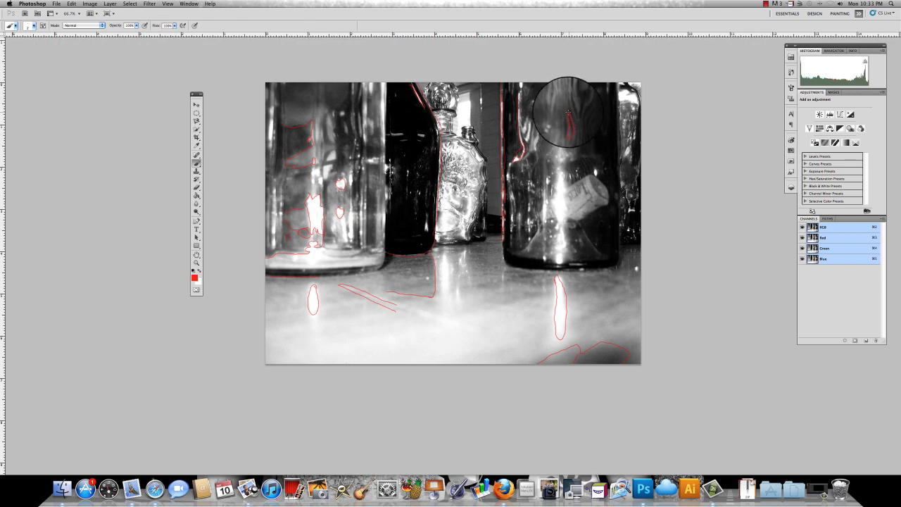
drag(563, 96, 549, 139)
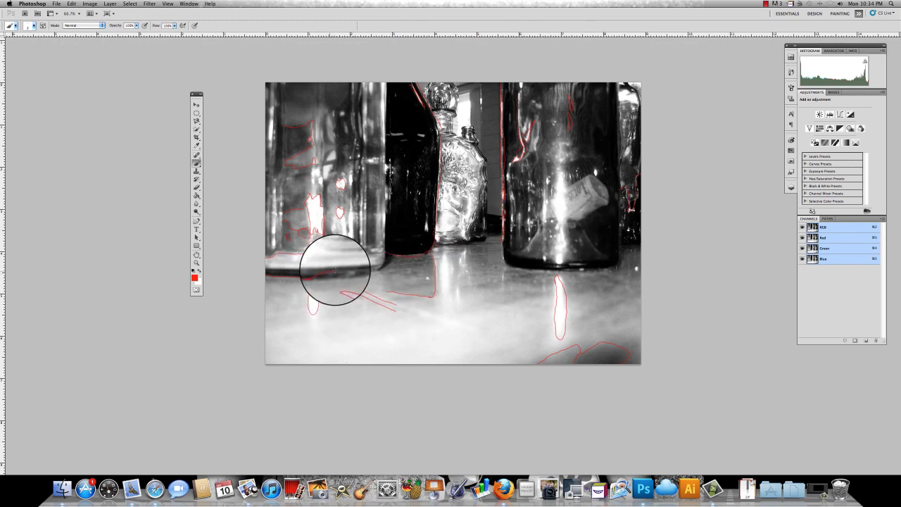
Step: Draw a red outline around the left bottle's base
drag(382, 261, 373, 277)
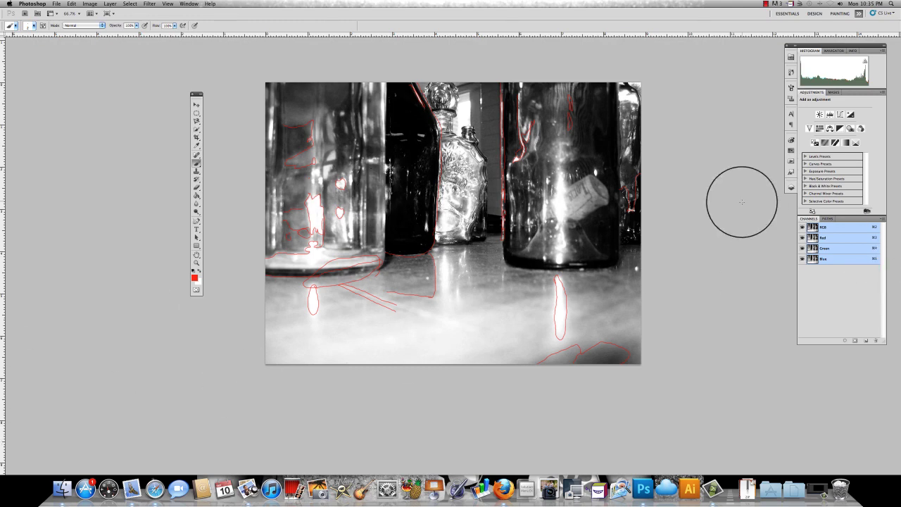
Step: Open the Layers list and toggle Layer 1 to preview the red lines alone on white
click(791, 187)
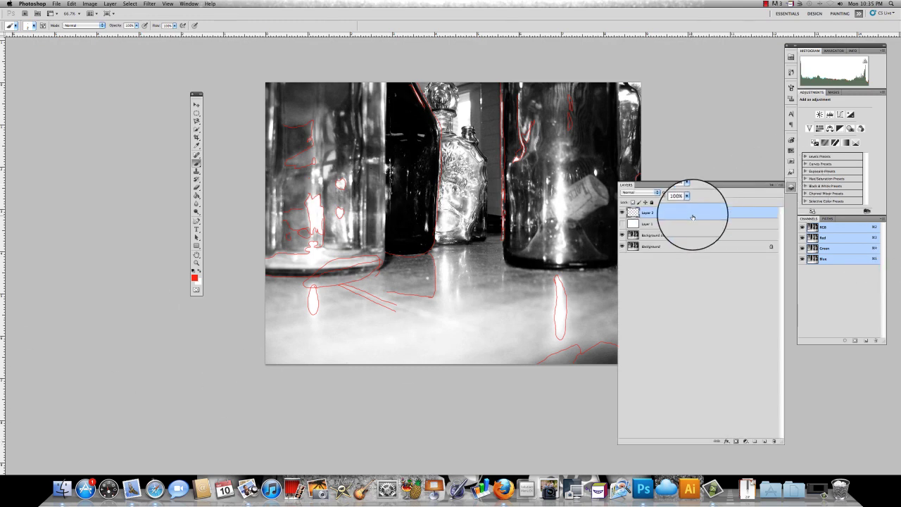
click(622, 223)
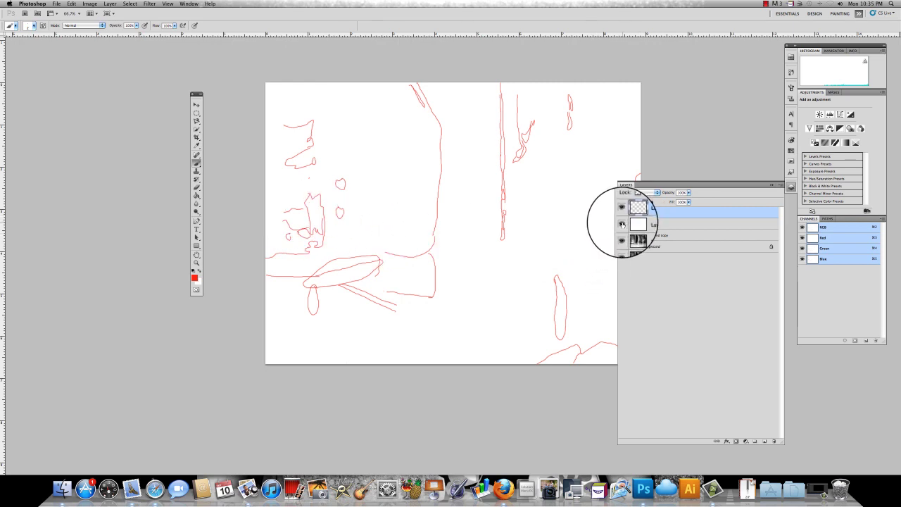
click(623, 224)
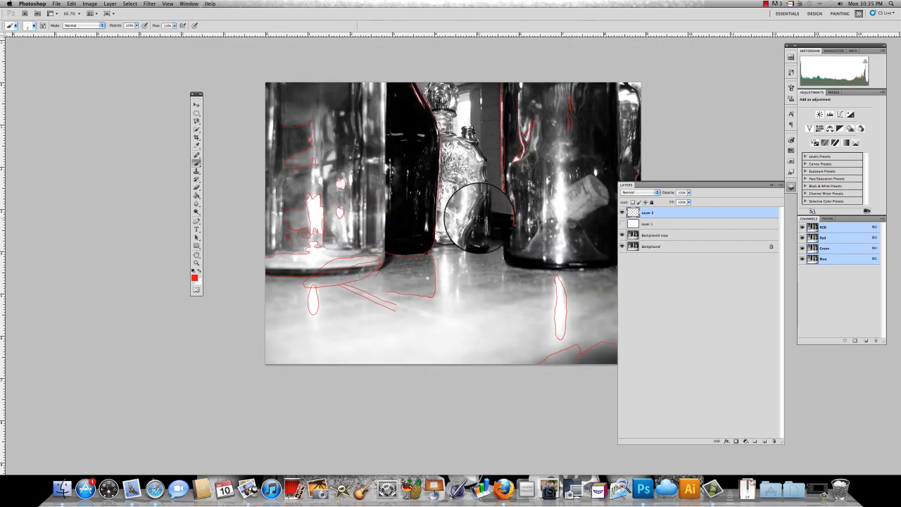